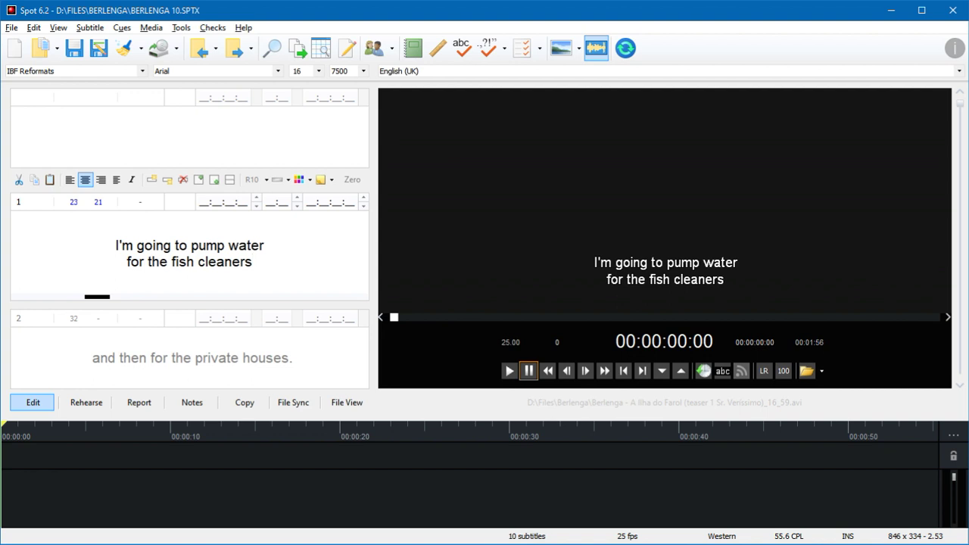
Try the media control preference that uses Enter/Ins instead of Shift+Enter/Ins to grab cues
click(151, 29)
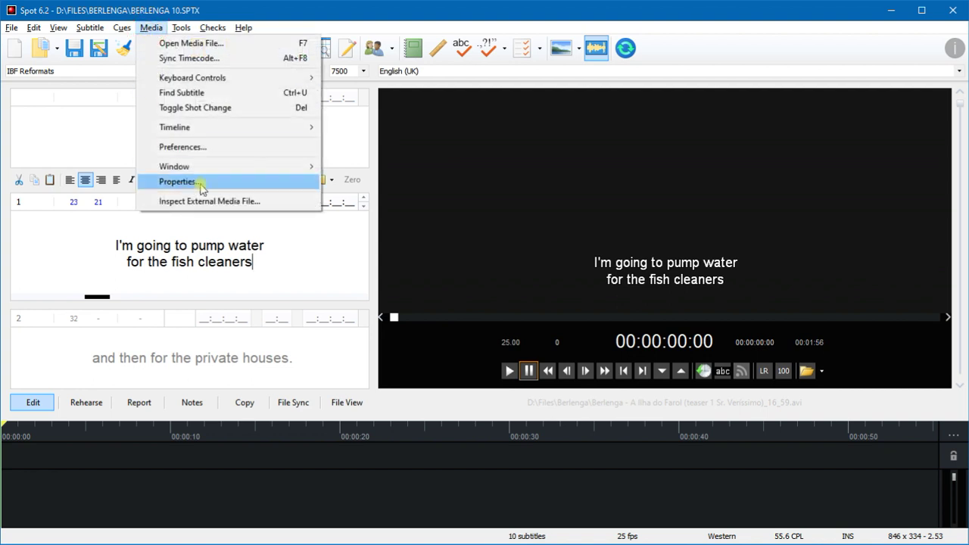
click(203, 146)
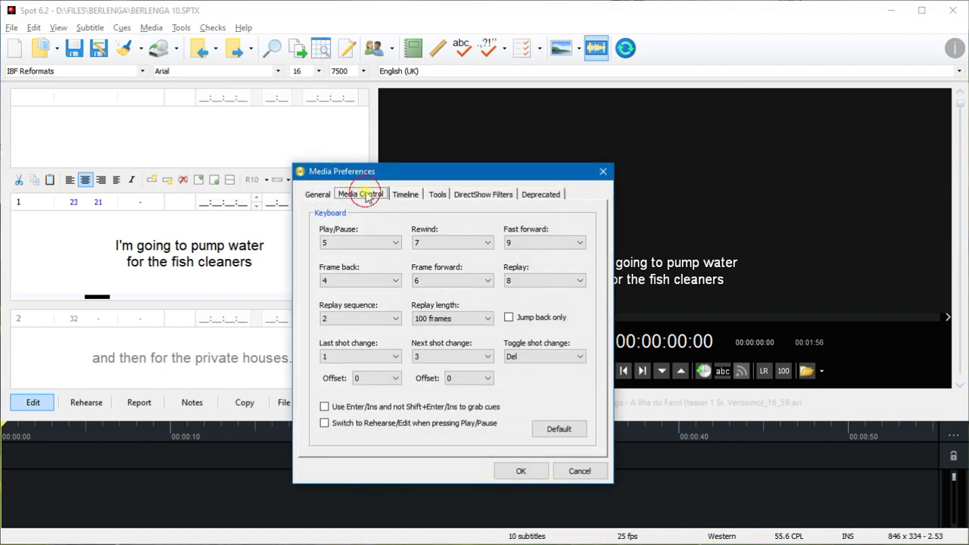
drag(424, 174, 402, 151)
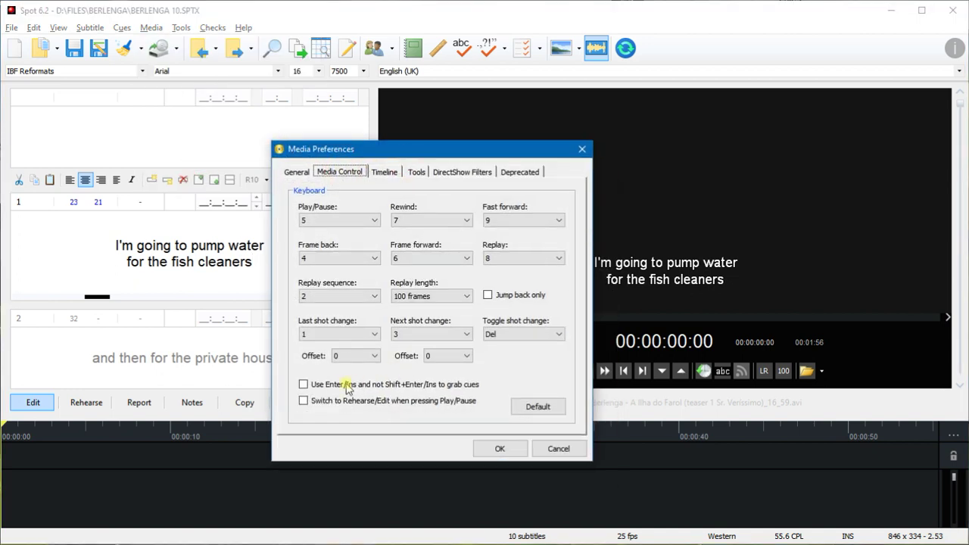
click(303, 385)
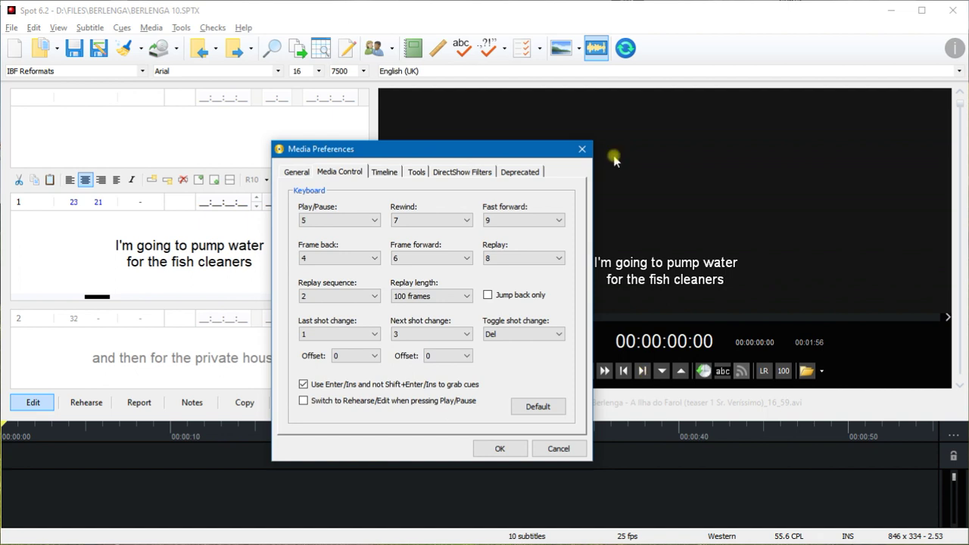
click(361, 385)
click(558, 448)
click(279, 241)
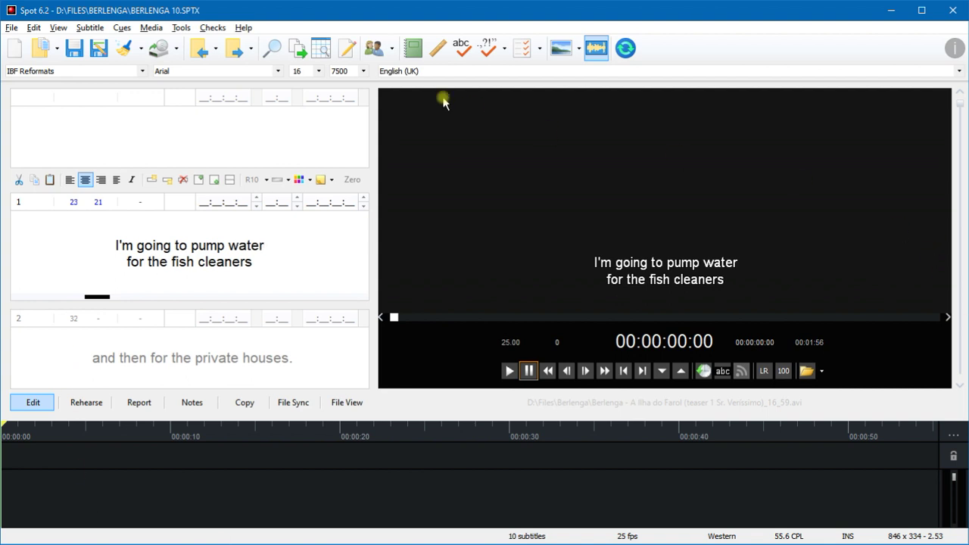
Review the general media preferences, including the option to process audio data when first opening a video file
click(151, 27)
click(212, 147)
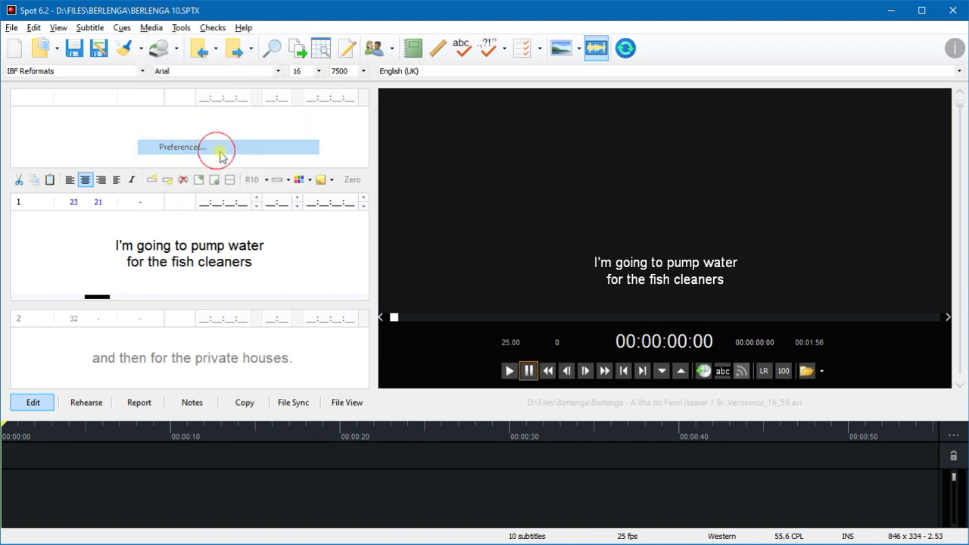
click(315, 195)
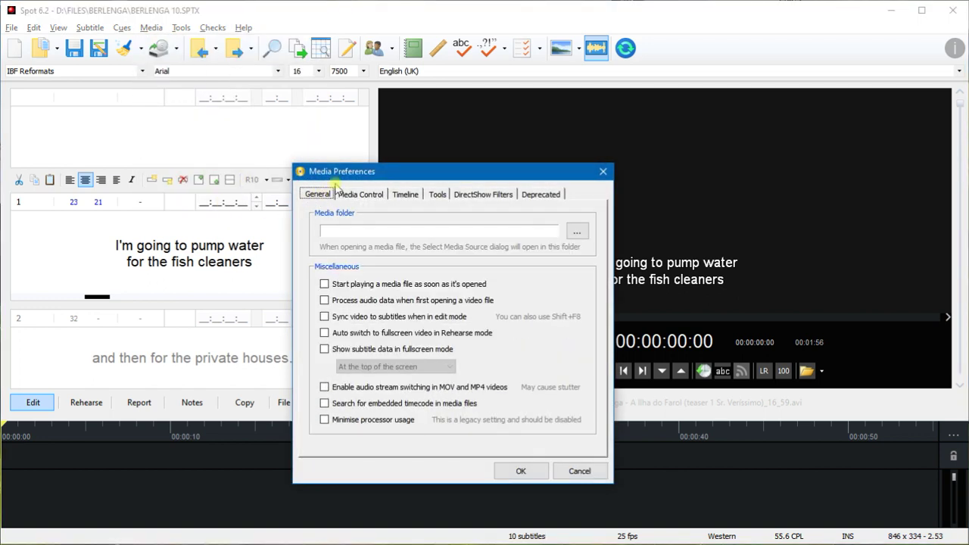
drag(367, 174, 356, 147)
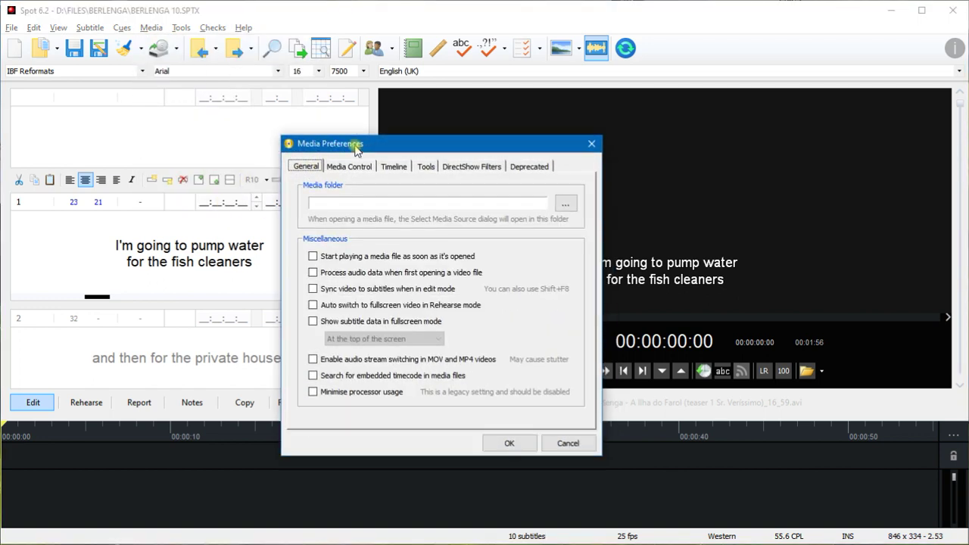
click(340, 273)
key(Escape)
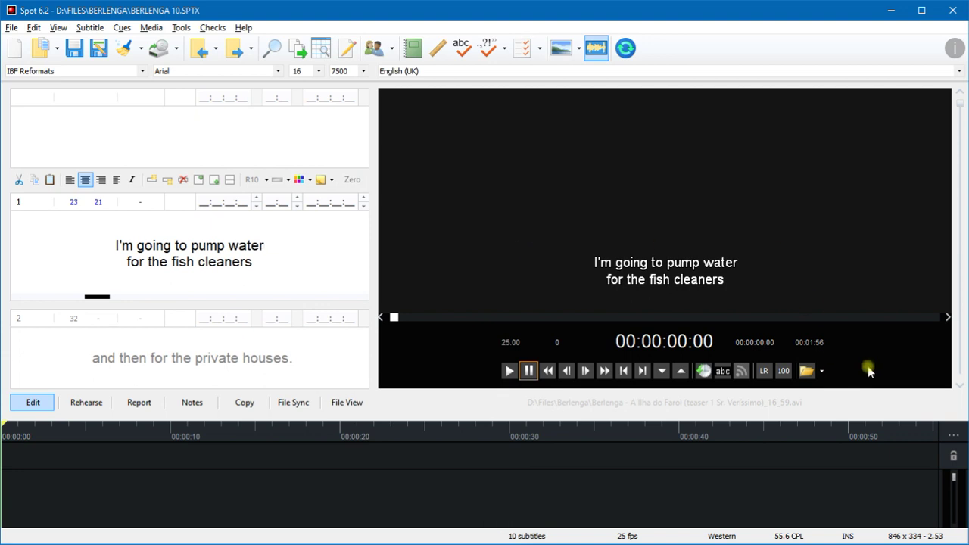
Process the video's audio data to generate the timeline waveform
click(954, 435)
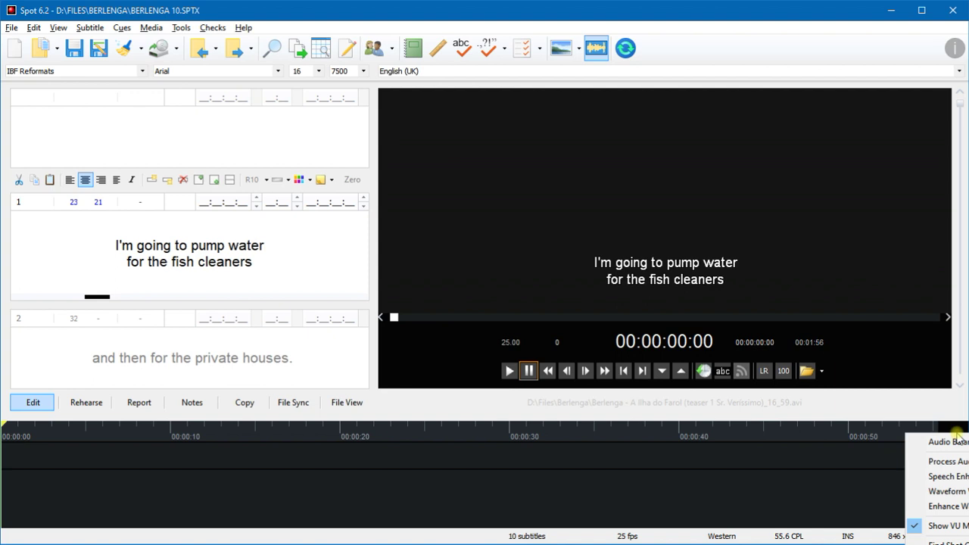
click(946, 461)
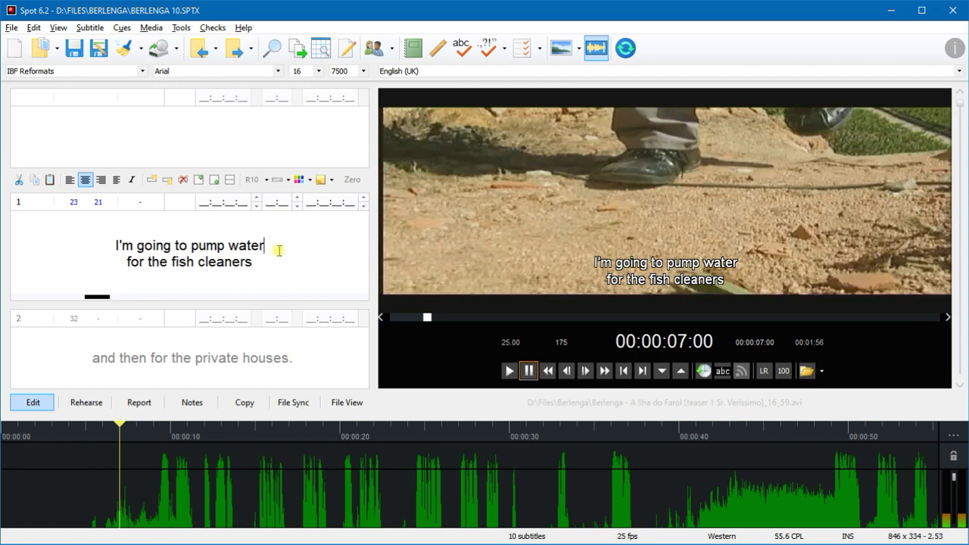
Play the video to where the speech starts and set subtitle 1's in cue at 00:00:09:09
key(ctrl+space)
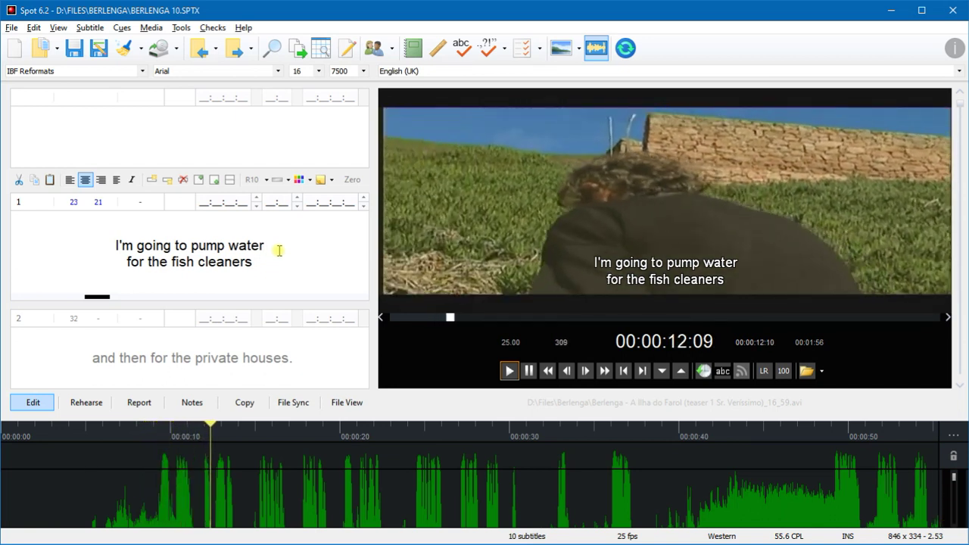
key(ctrl+space)
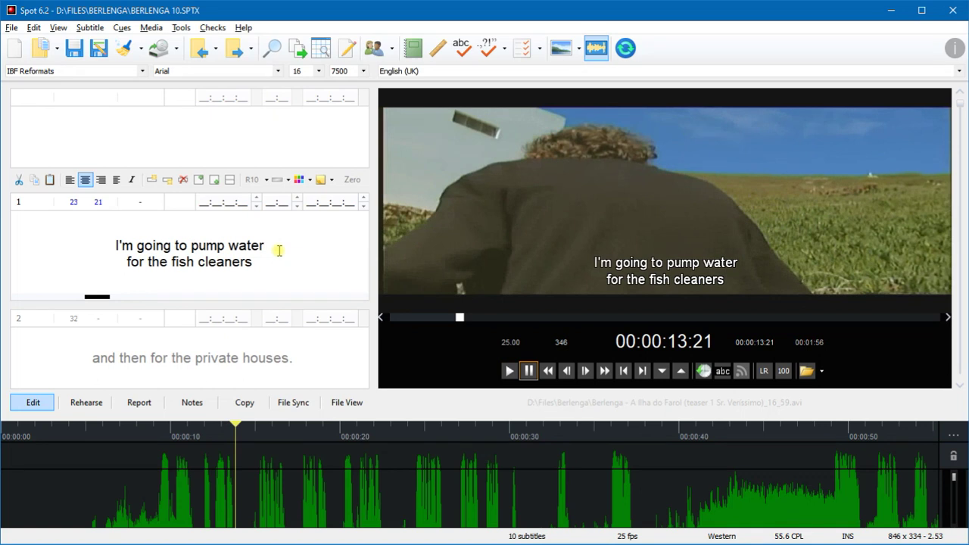
key(ctrl+Left)
key(ctrl+Left)
key(ctrl+space)
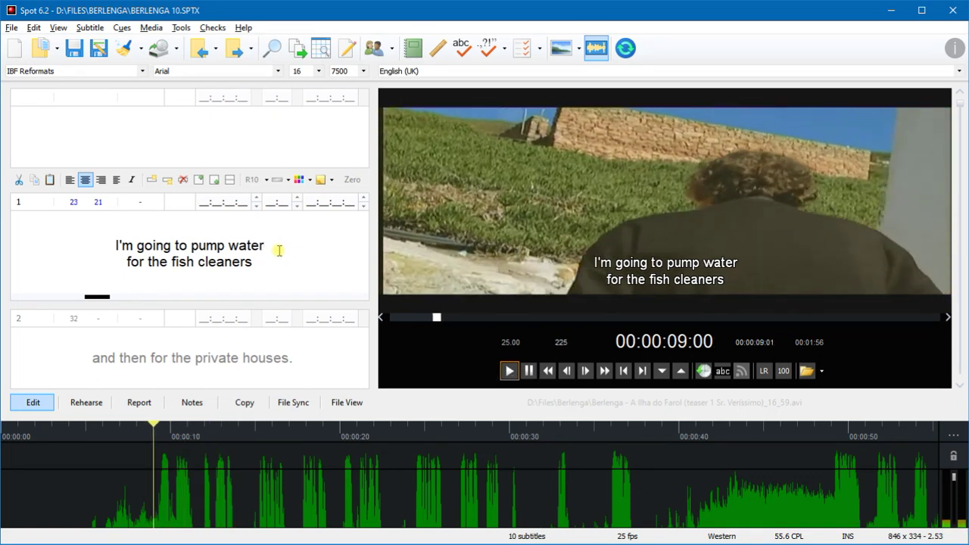
key(ctrl+space)
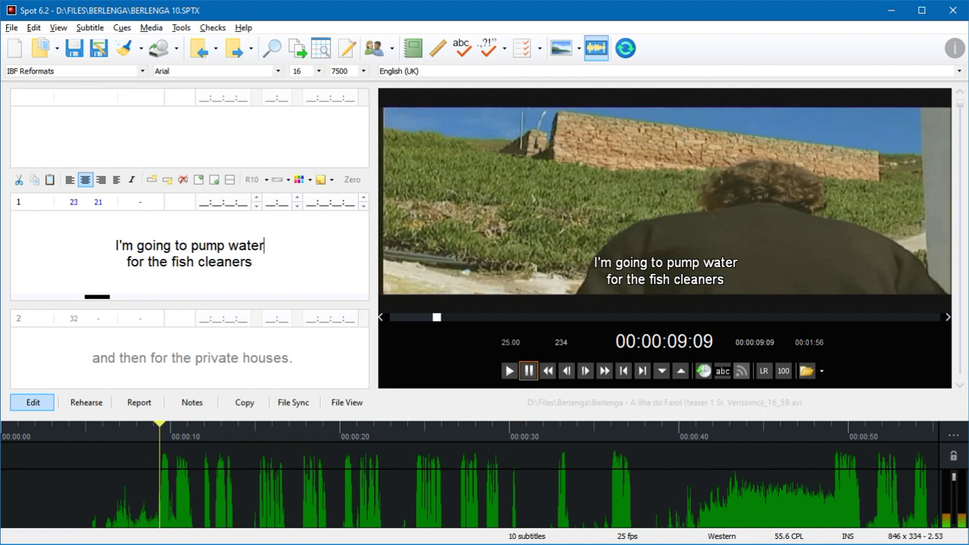
key(F9)
Play on and set subtitle 1's out cue at 00:00:13:22, and move to subtitle 2
key(ctrl+space)
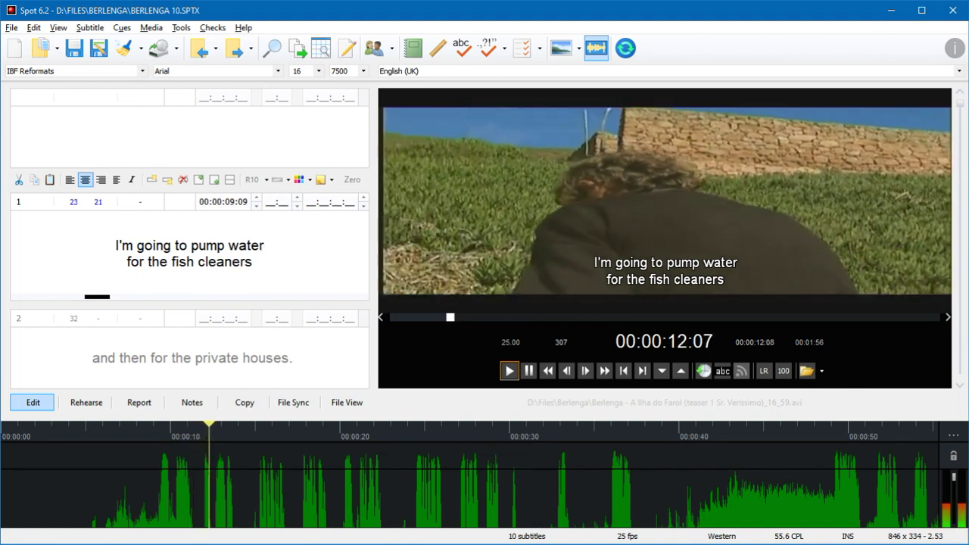
key(ctrl+space)
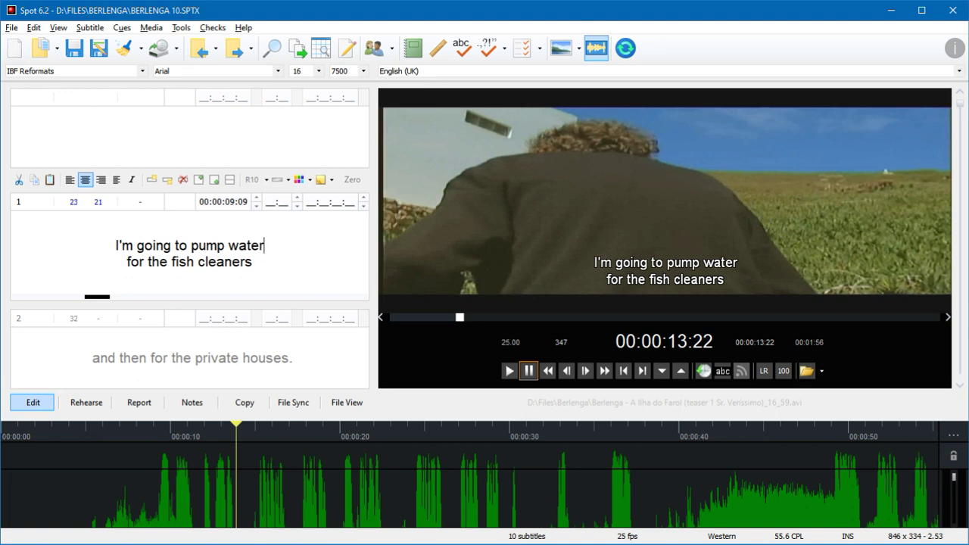
key(Insert)
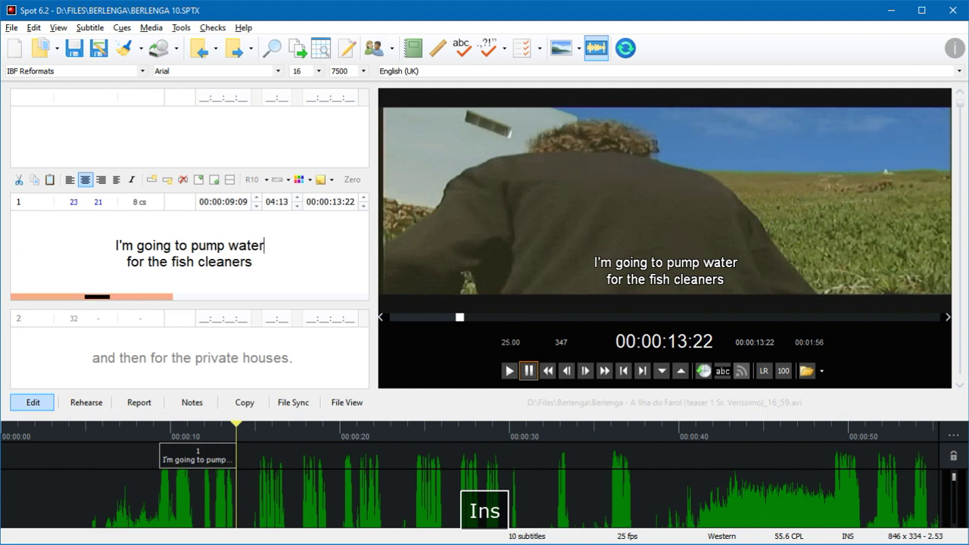
key(Page_Down)
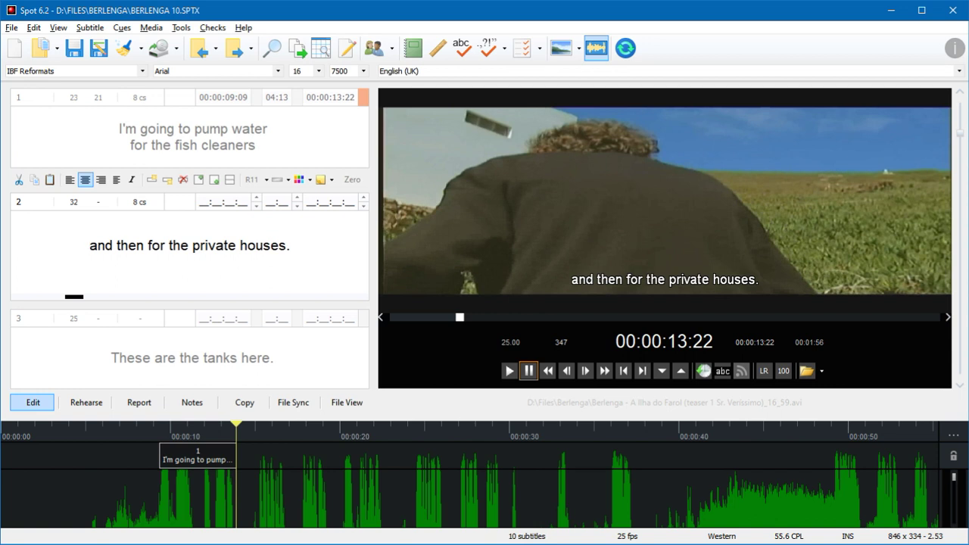
Try the cue editing option that pages down to the next subtitle after grabbing the out cue
click(180, 28)
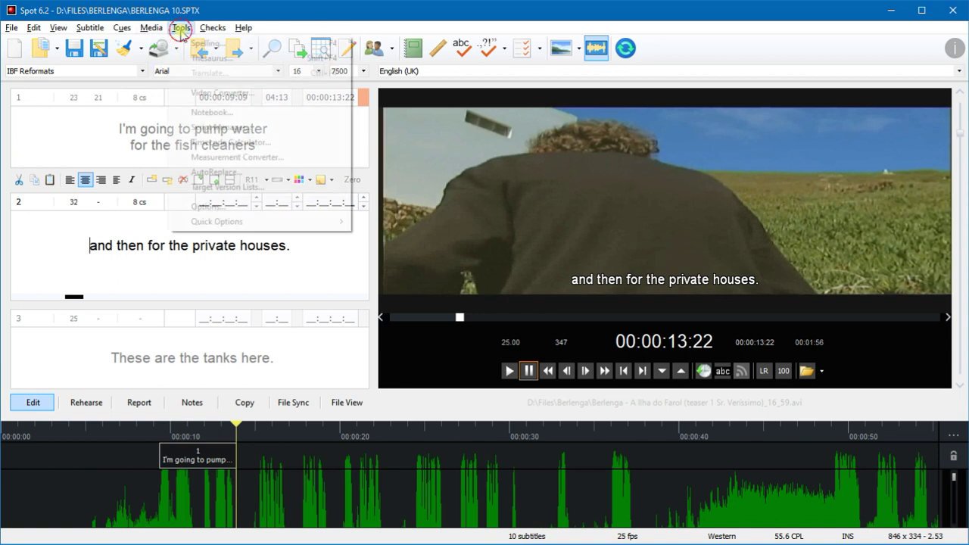
click(277, 211)
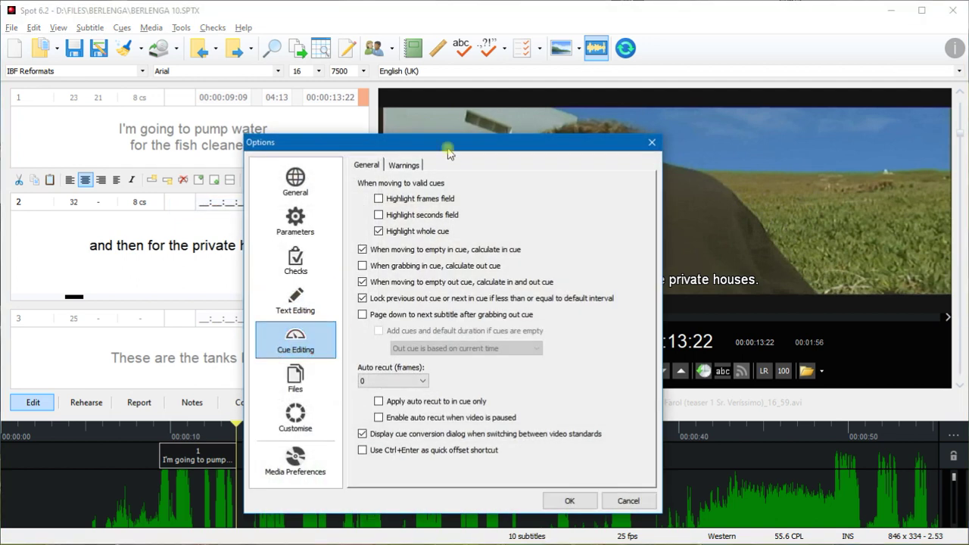
drag(442, 143, 449, 109)
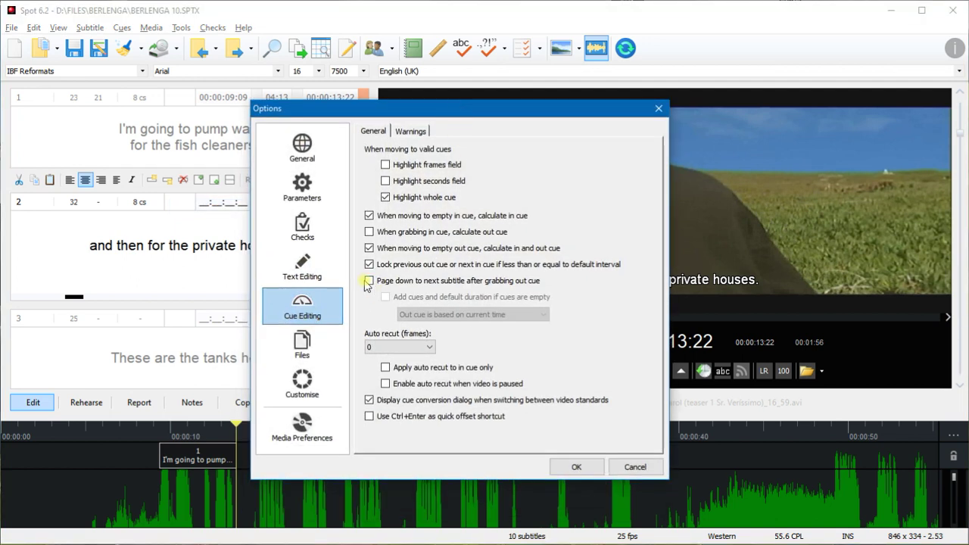
click(369, 281)
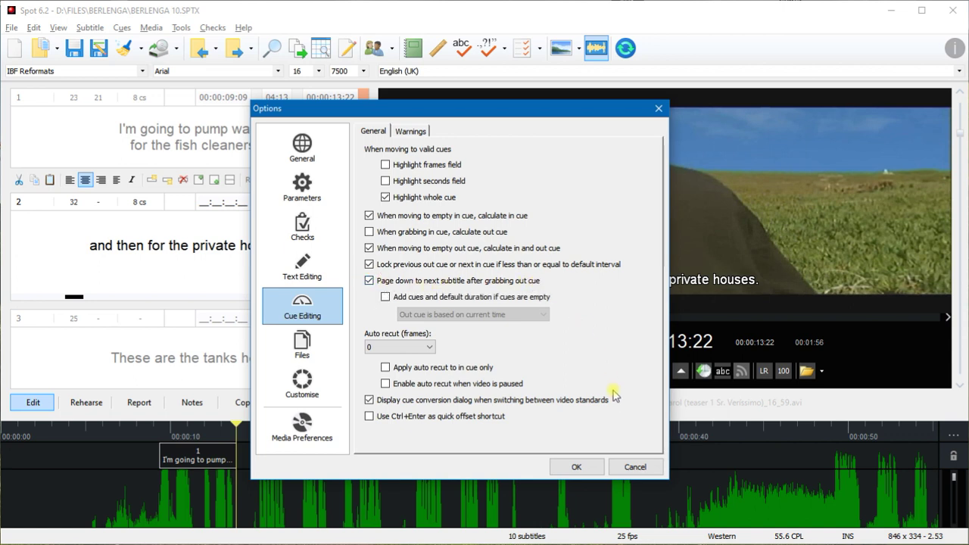
click(636, 467)
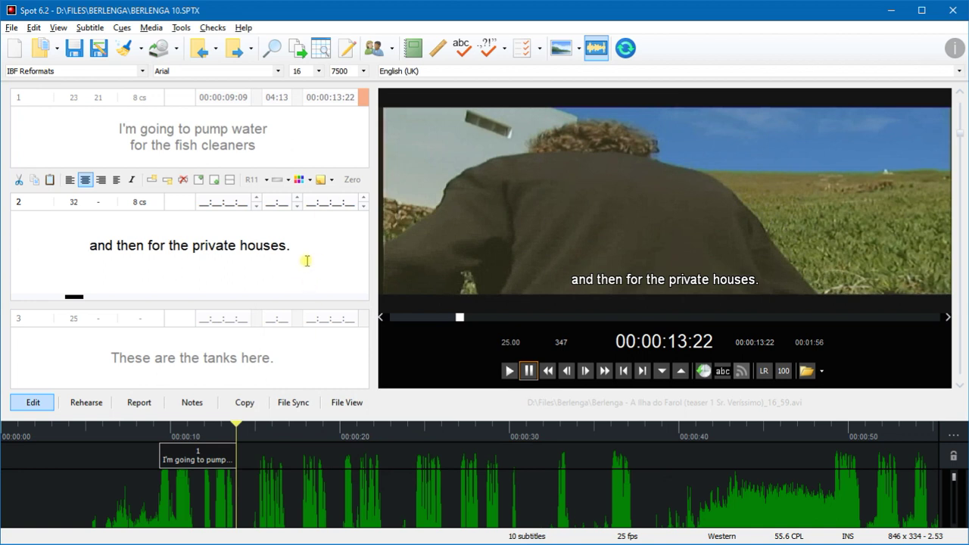
Play to where the line "and then for the private houses." starts and set subtitle 2's in cue at 00:00:15:05
click(305, 245)
key(Page_Up)
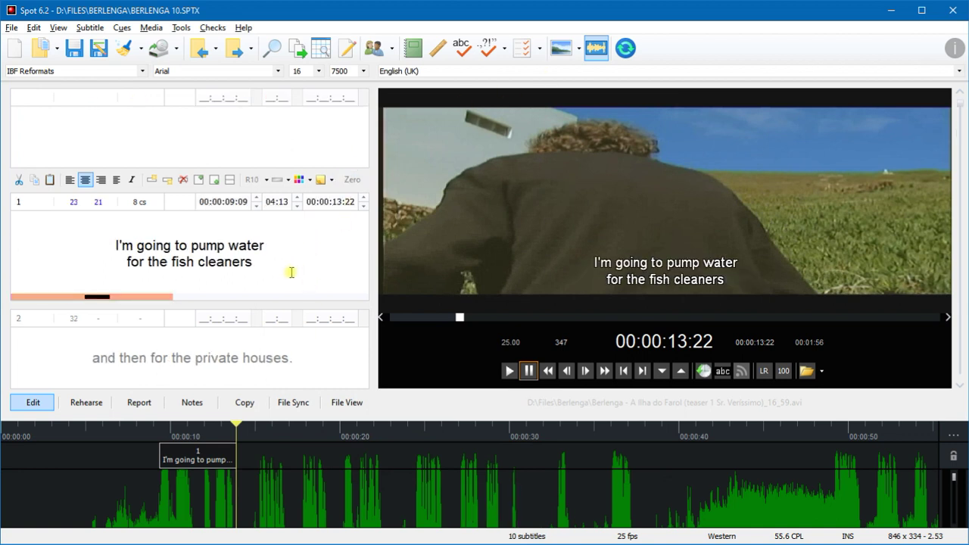
key(Page_Down)
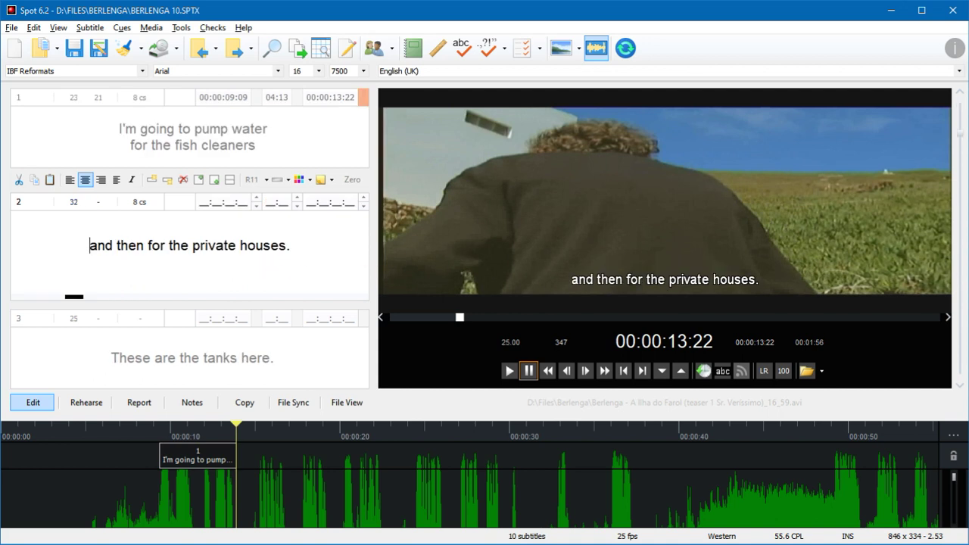
key(ctrl+space)
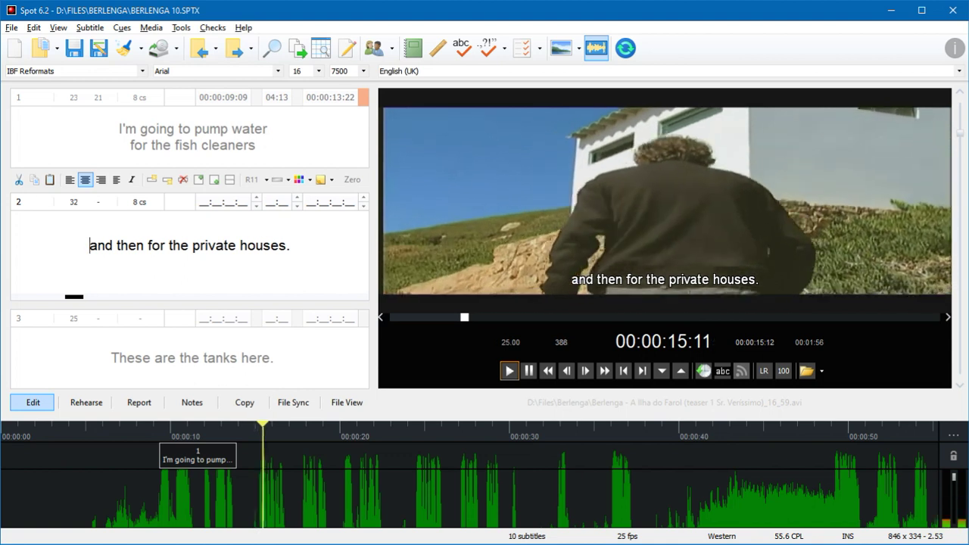
key(ctrl+Left)
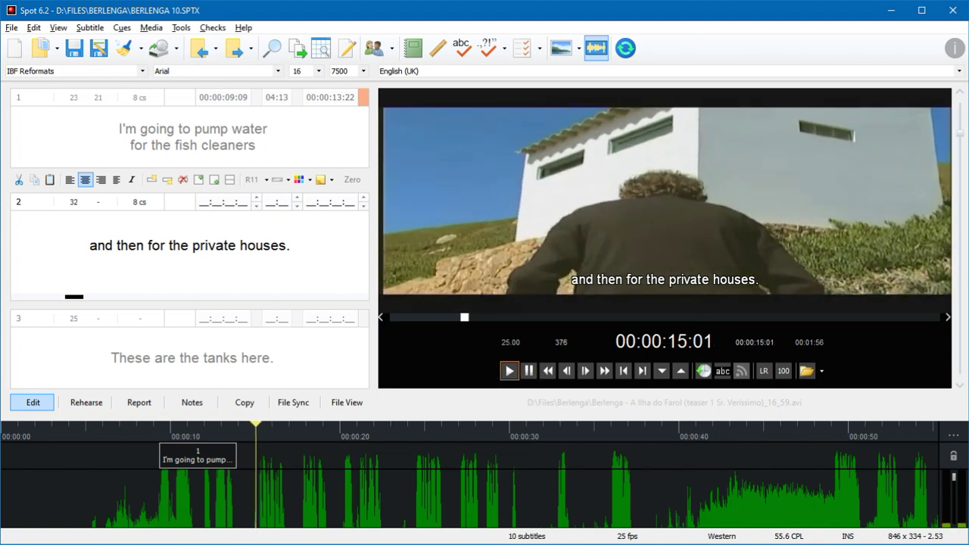
key(ctrl+space)
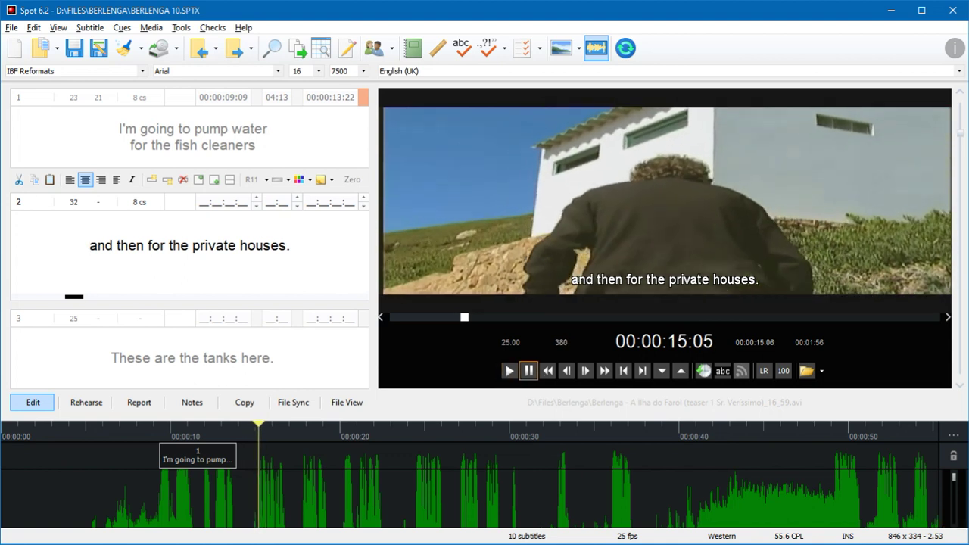
key(F9)
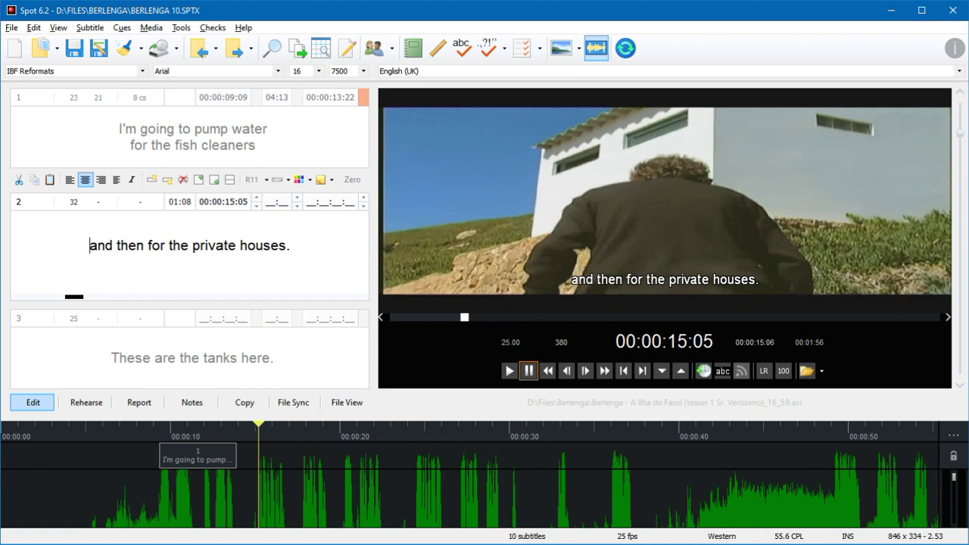
Set subtitle 3's in cue at 00:00:17:21 and close subtitle 2 just before it with an out cue at 00:00:17:18
key(Page_Down)
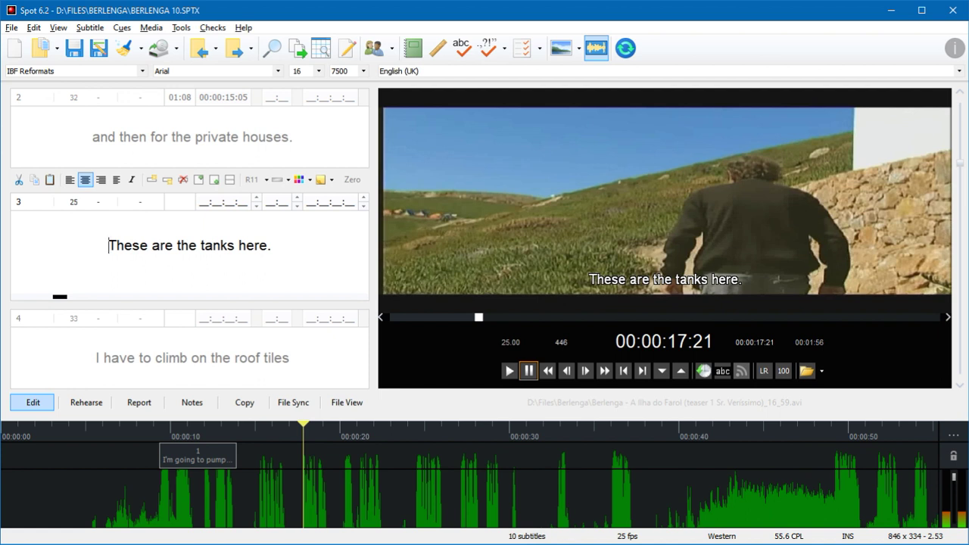
key(ctrl+Return)
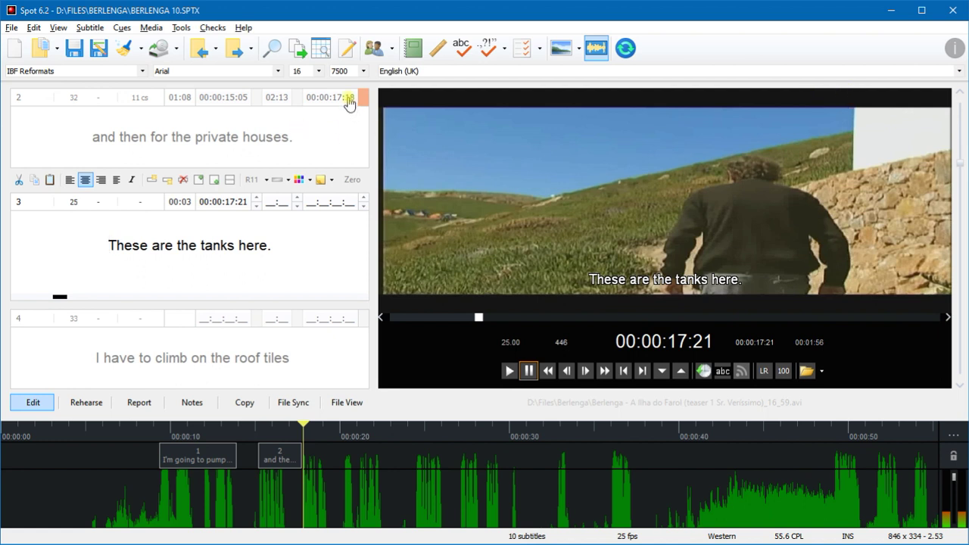
Play to where "I have to climb on the roof tiles" starts, set subtitle 4's in cue at 00:00:21:03 and close subtitle 3 at 00:00:21:00
click(295, 251)
key(ctrl+space)
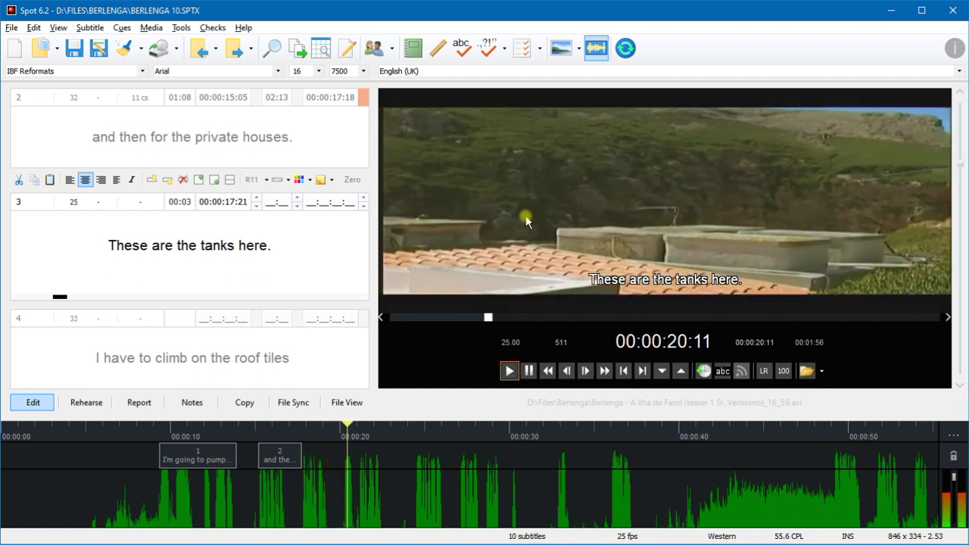
key(ctrl+Left)
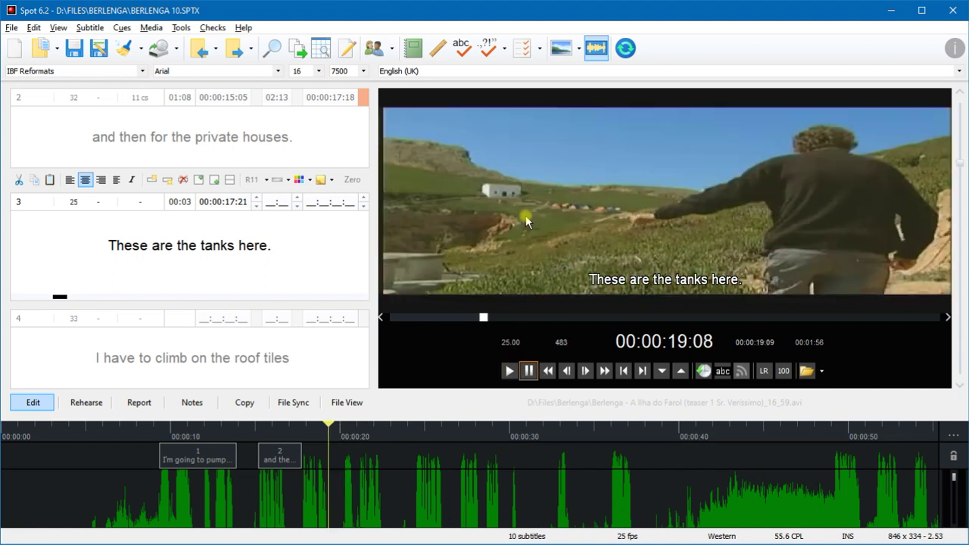
key(ctrl+space)
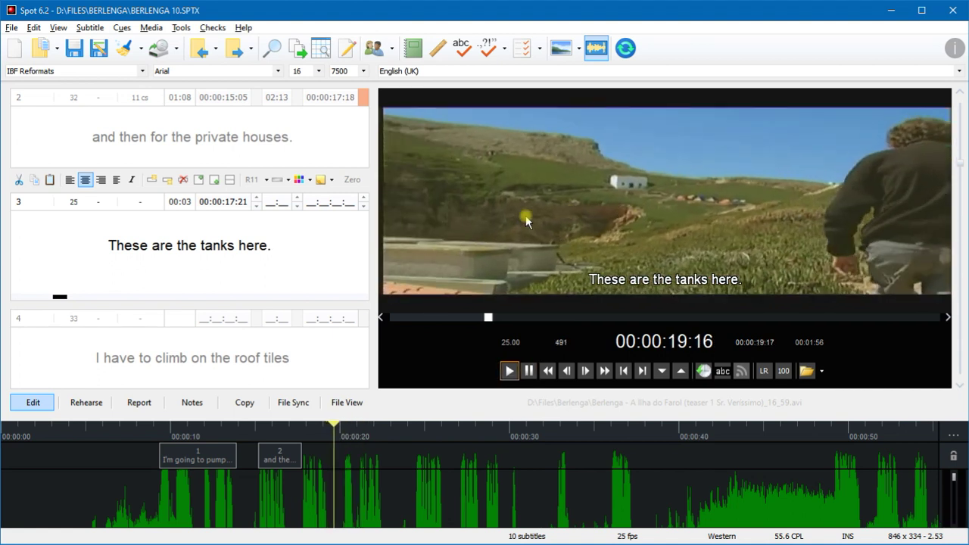
key(ctrl+space)
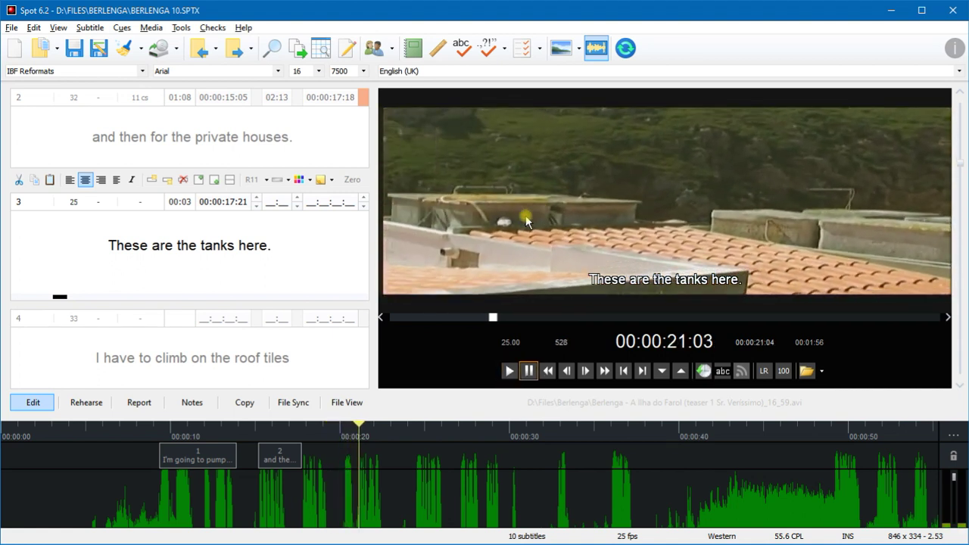
key(Page_Down)
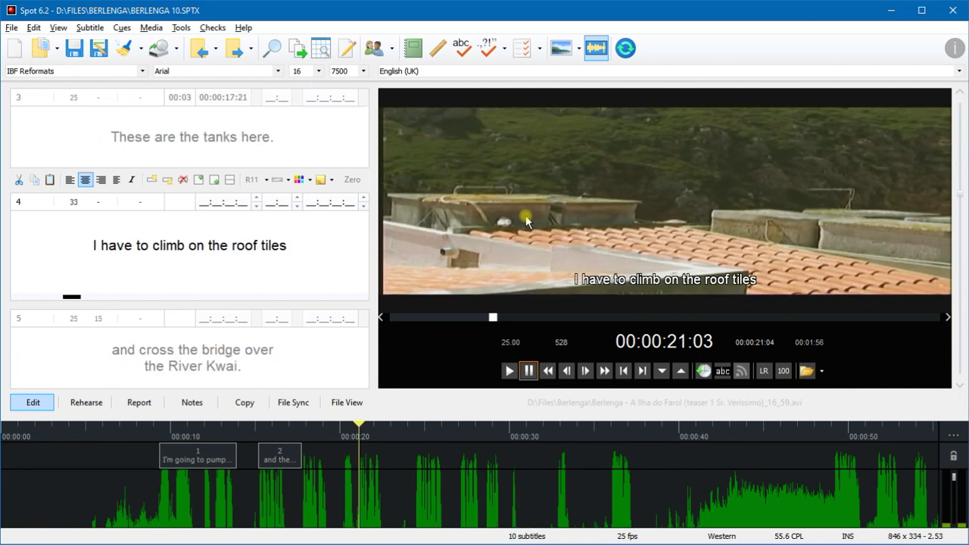
key(ctrl+Return)
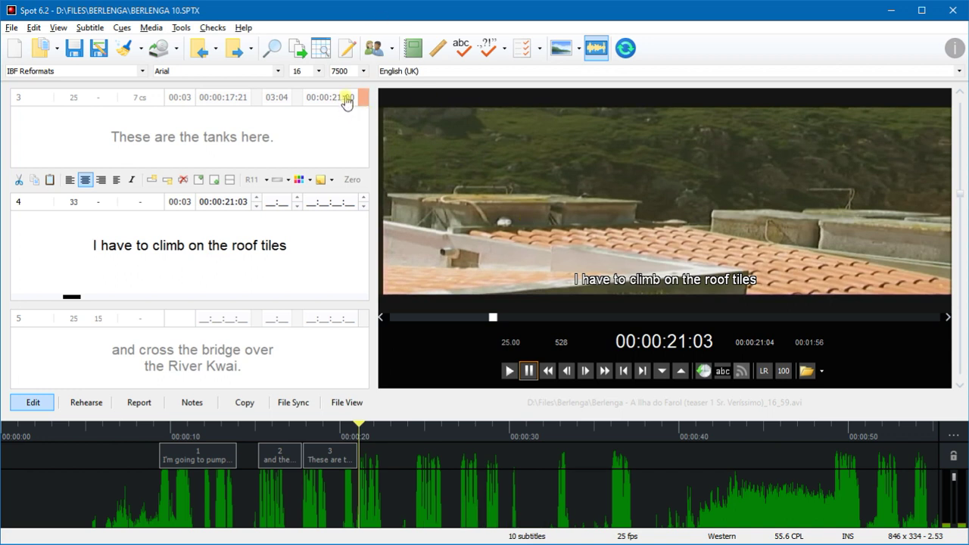
Play on to the end of the spoken line and set subtitle 4's out cue at 00:00:23:08
click(295, 245)
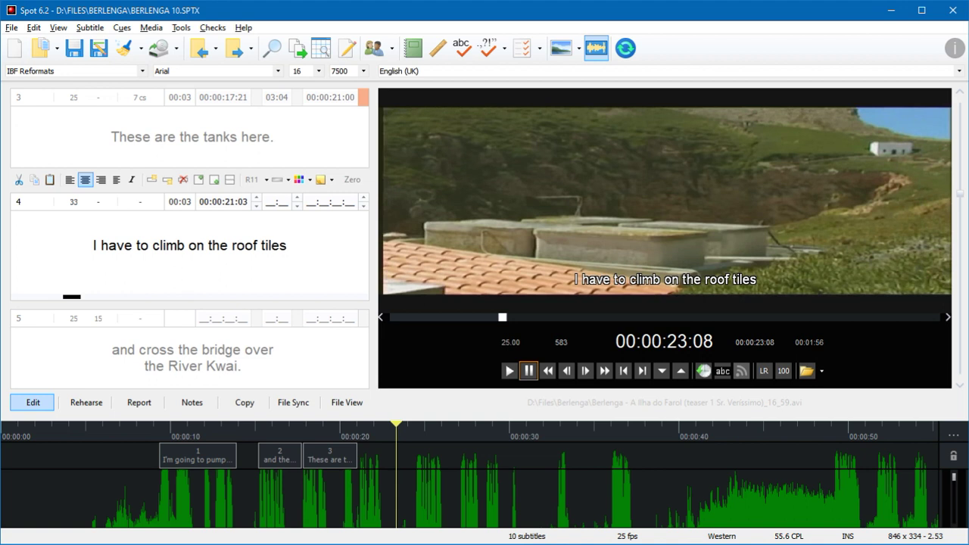
key(Insert)
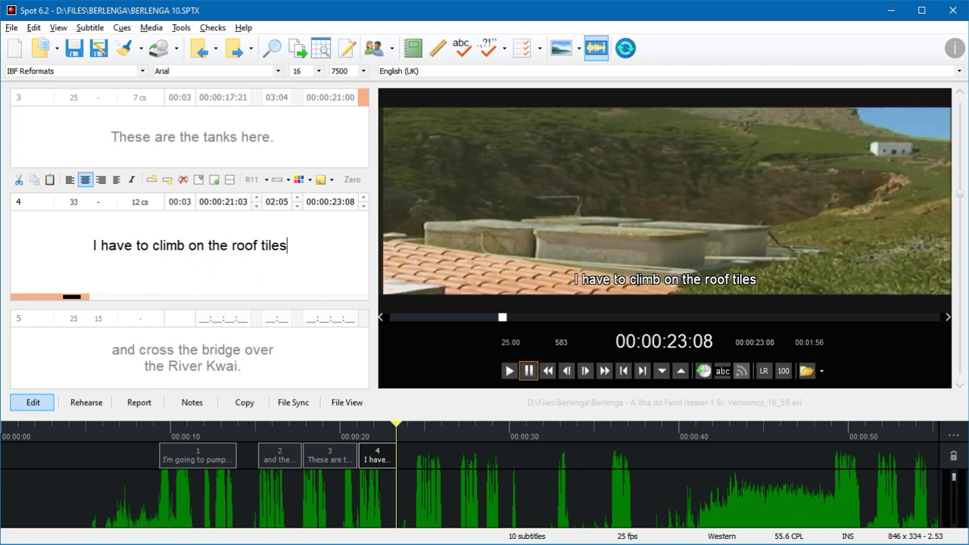
Go back to subtitle 1 and step forward to subtitle 2 to review their in and out cues
key(Page_Up)
key(Page_Up)
key(Page_Up)
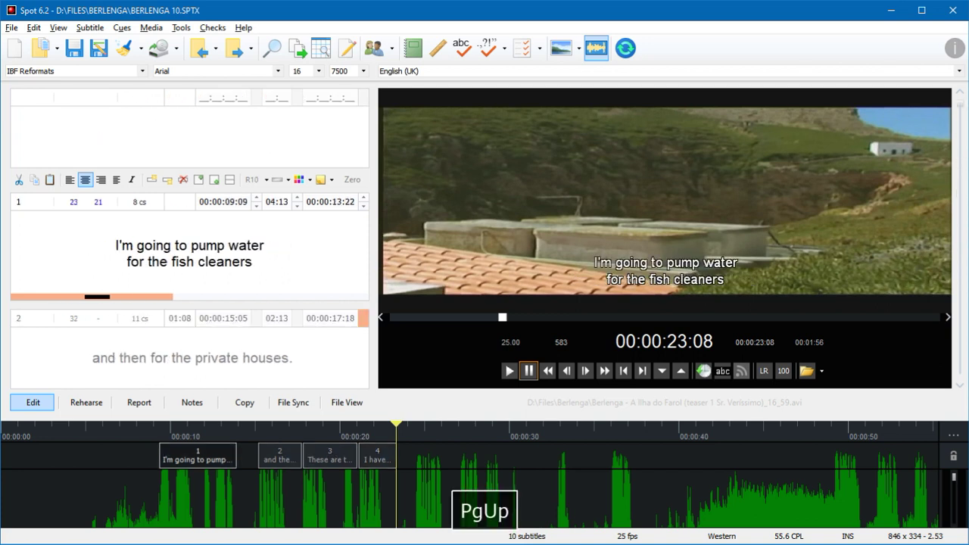
key(Page_Down)
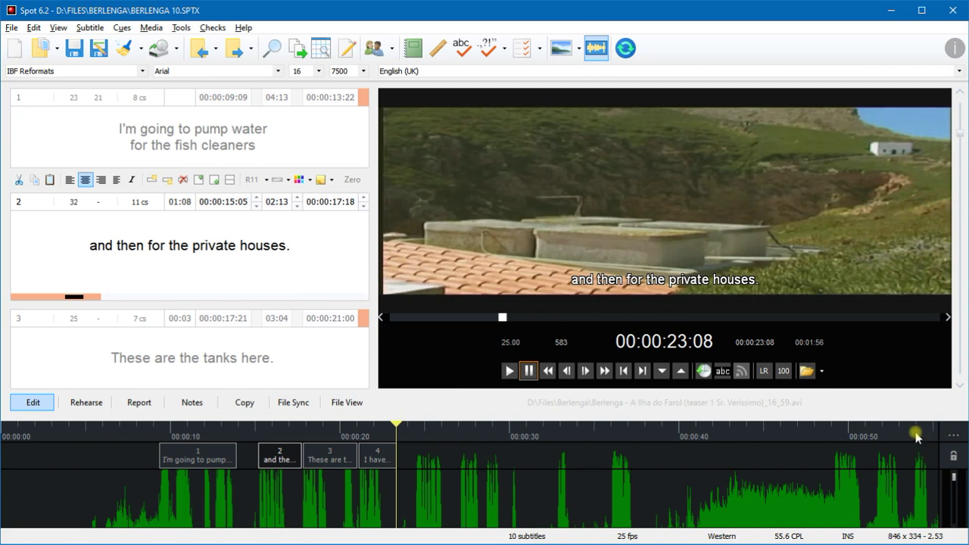
click(314, 239)
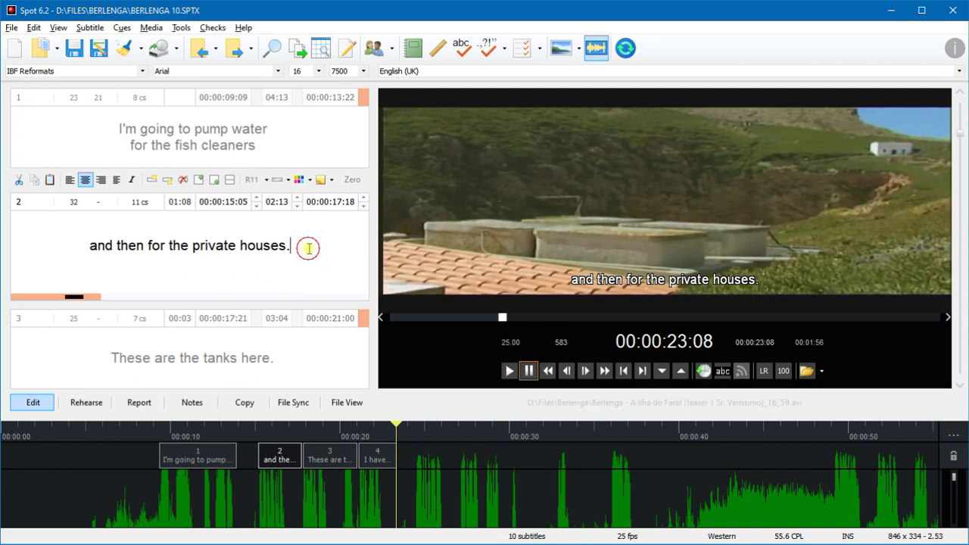
Switch to rehearsal mode with subtitle 1 queued and move the video back to 00:00:01:19
click(674, 341)
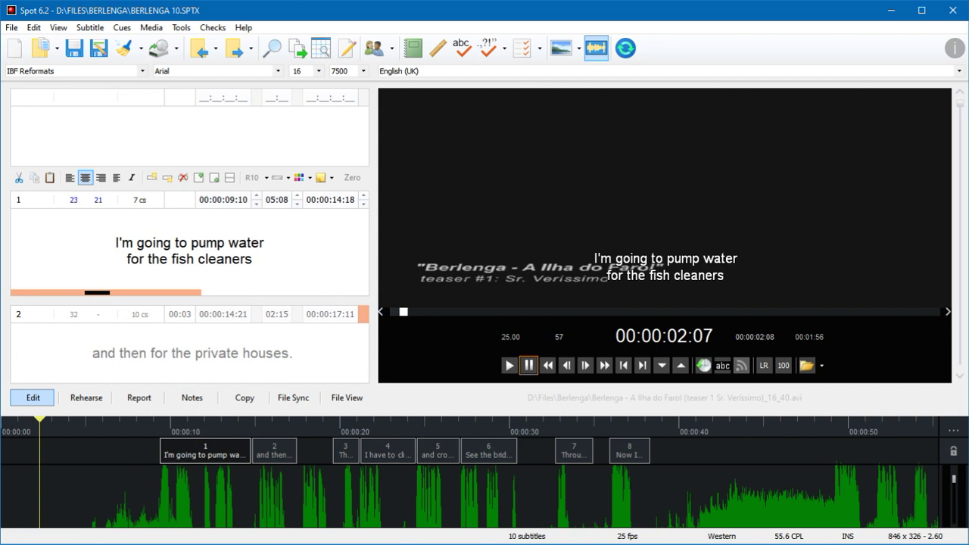
key(F8)
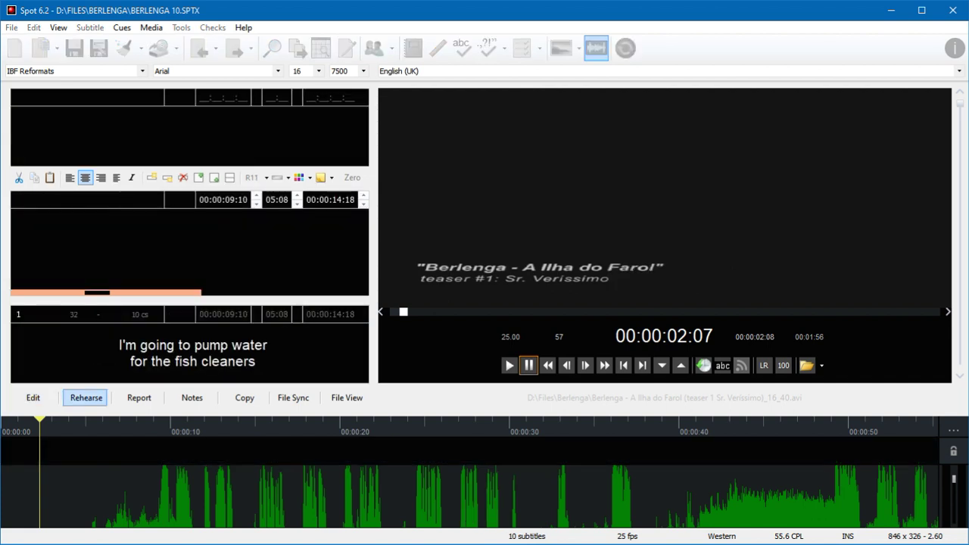
key(Home)
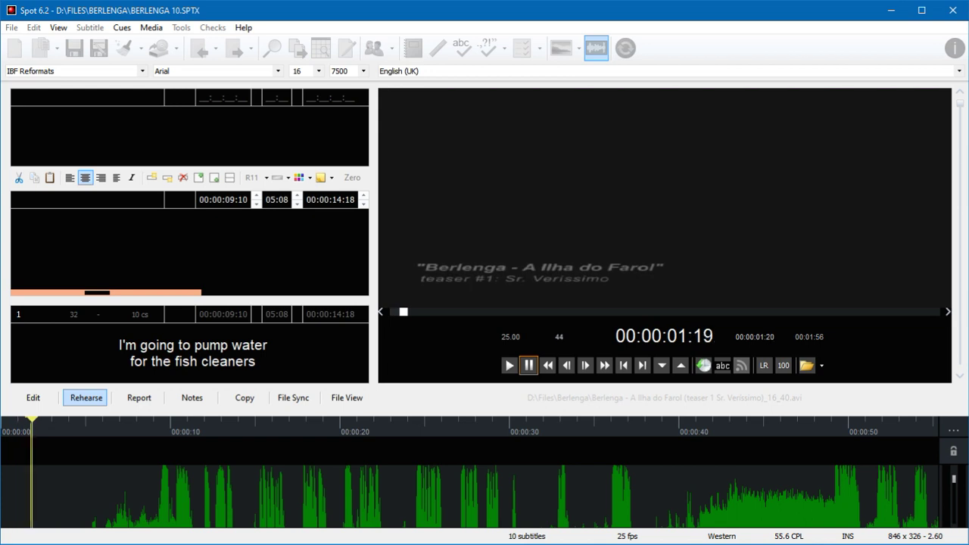